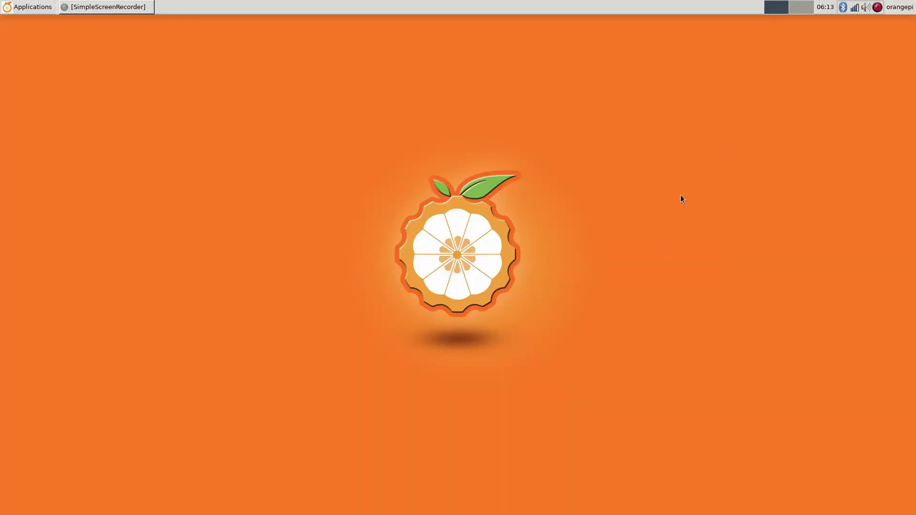
# - Check the Wi-Fi connections in the network tray, then open the Applications menu
pyautogui.click(855, 8)
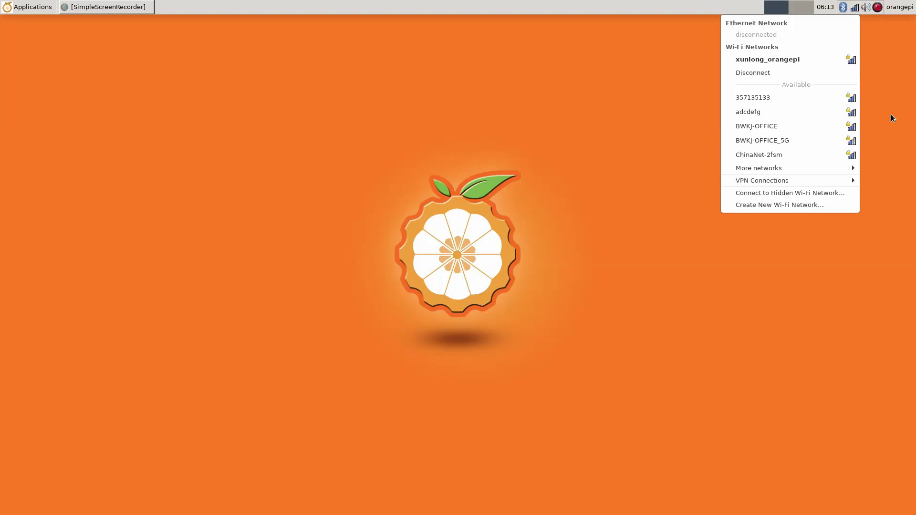
pyautogui.click(891, 114)
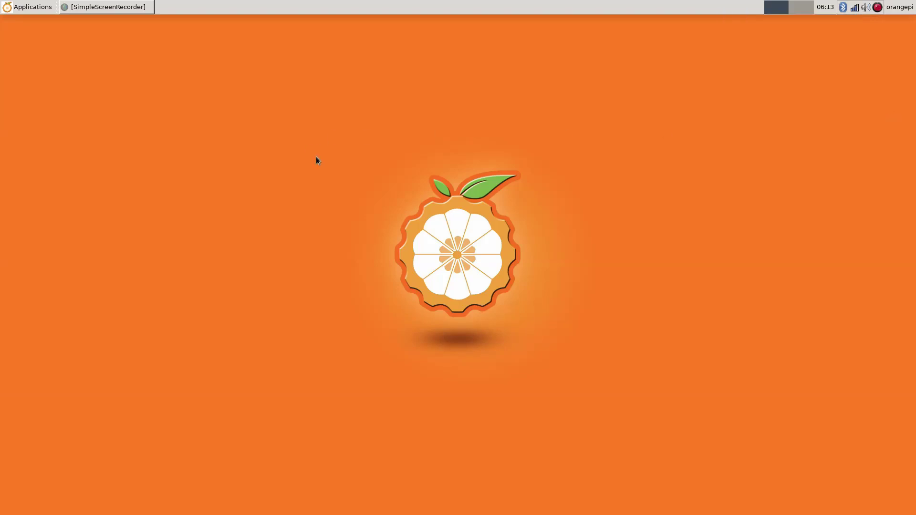
pyautogui.click(32, 9)
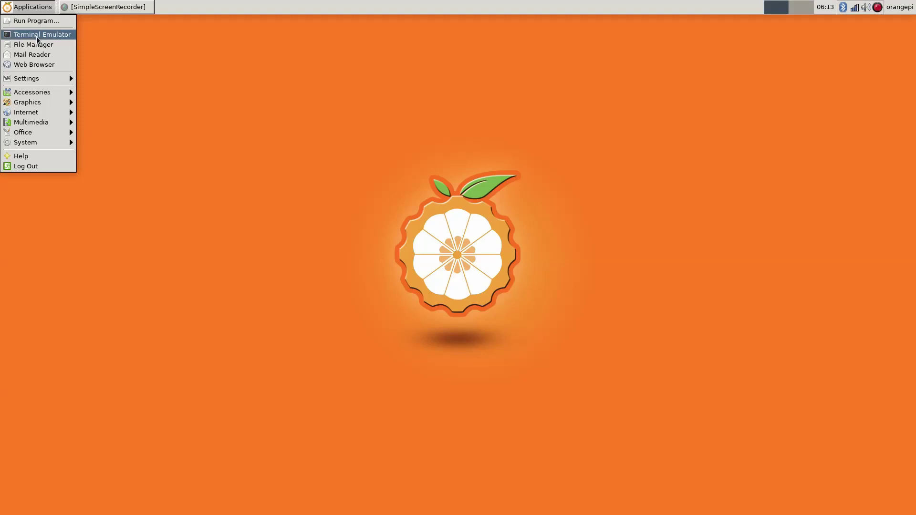
# - Run /sbin/ifconfig in Terminal Emulator and select wlan0's inet address 192.168.1.41
pyautogui.click(37, 36)
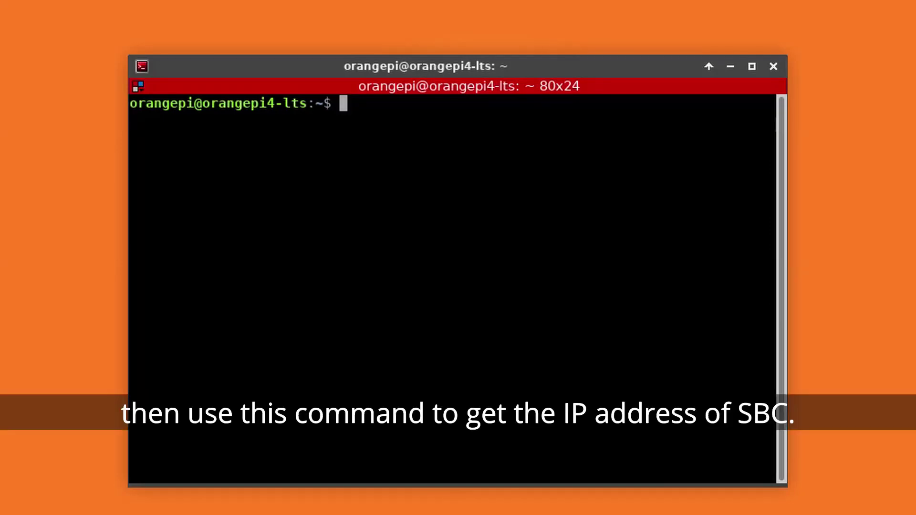
pyautogui.write('/')
pyautogui.write('sb')
pyautogui.write('in')
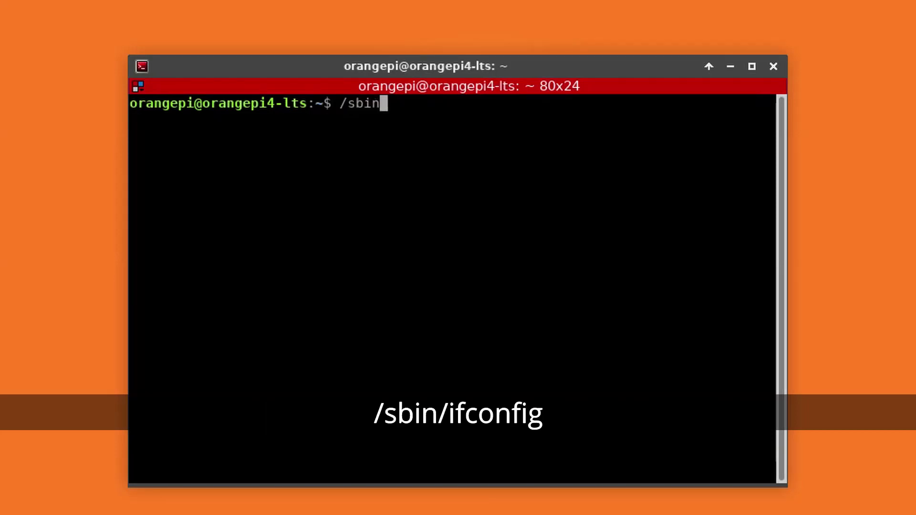
pyautogui.write('/if')
pyautogui.write('confi')
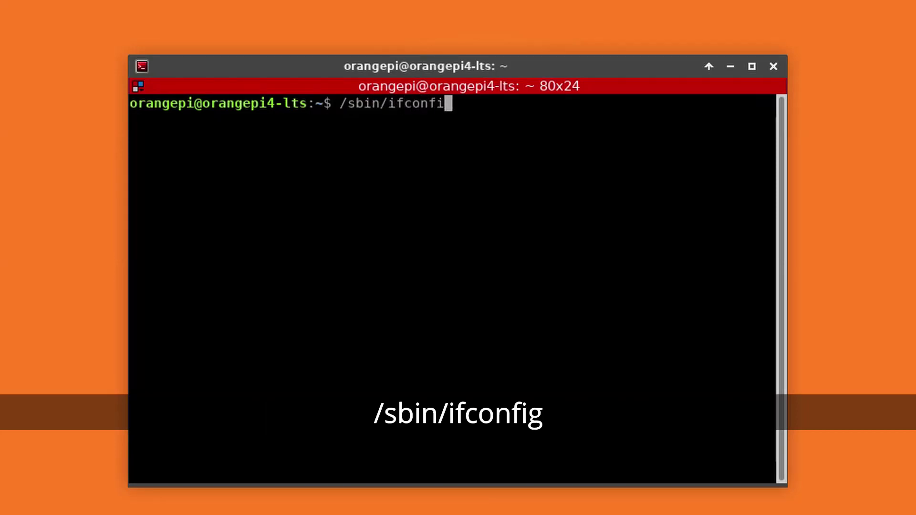
pyautogui.write('g')
pyautogui.press('Return')
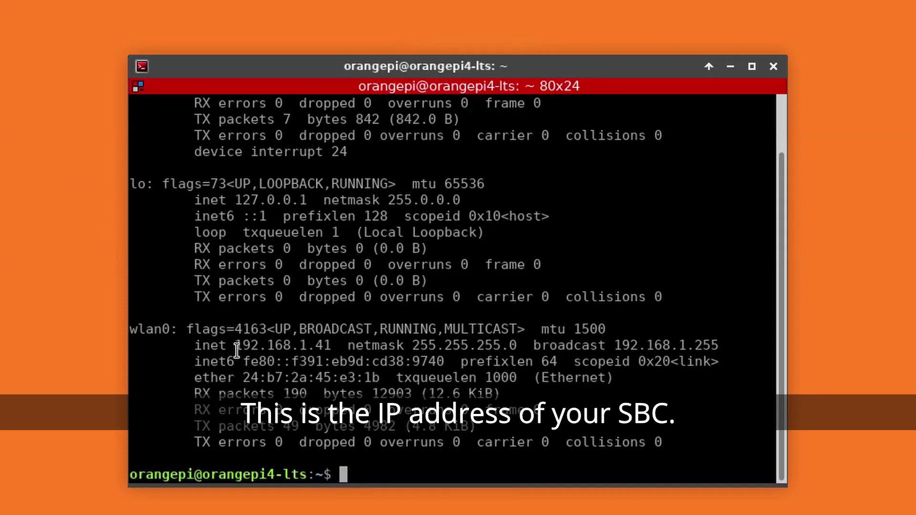
pyautogui.moveTo(235, 345); pyautogui.dragTo(338, 345)
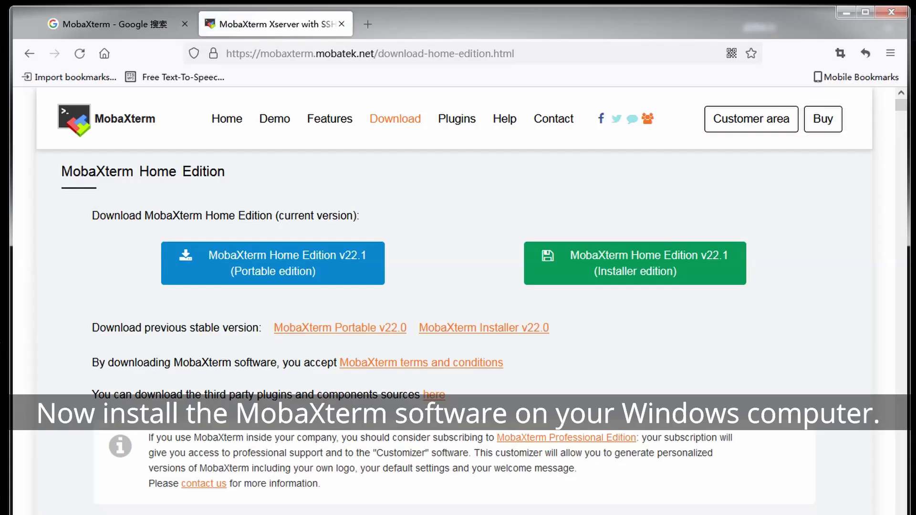
# - Download MobaXterm Home Edition v22.1 (Portable edition) and open the extracted MobaXterm_Portable_v22.1 folder
pyautogui.click(259, 255)
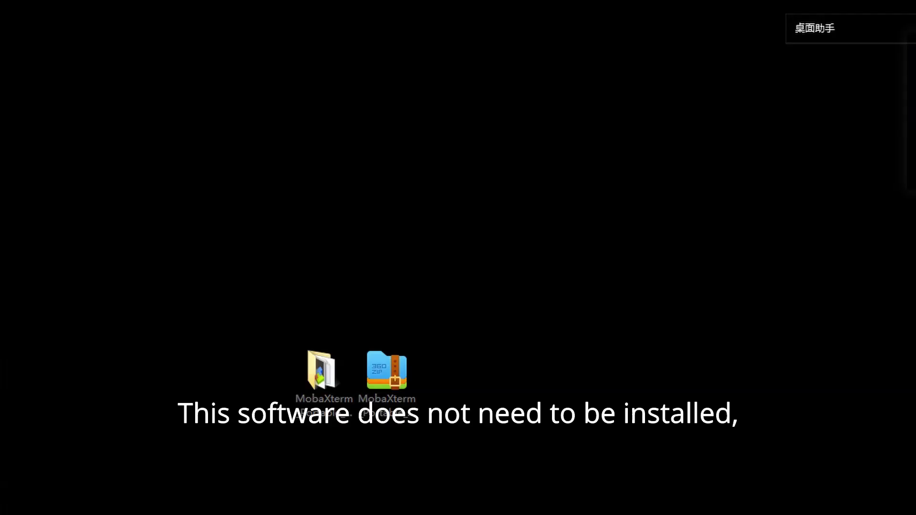
pyautogui.doubleClick(322, 373)
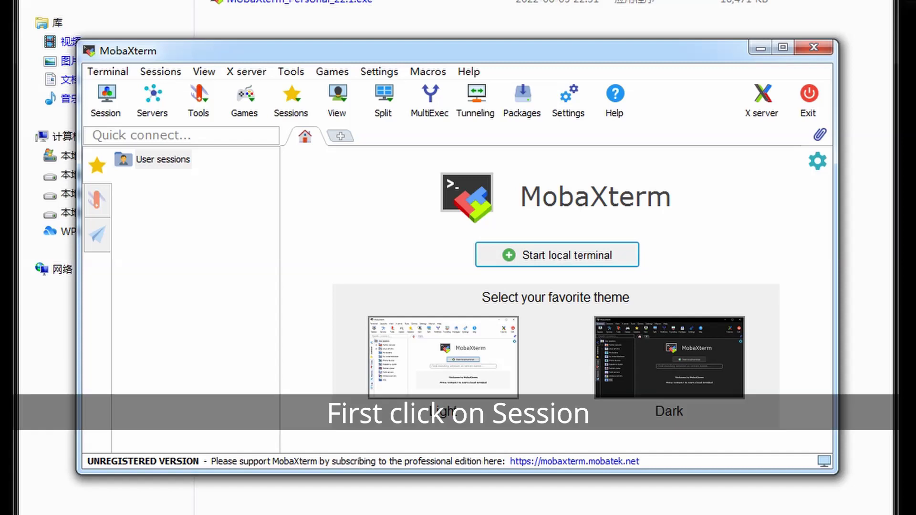
# - Launch a new SSH session to 192.168.1.41 with username orangepi
pyautogui.click(106, 100)
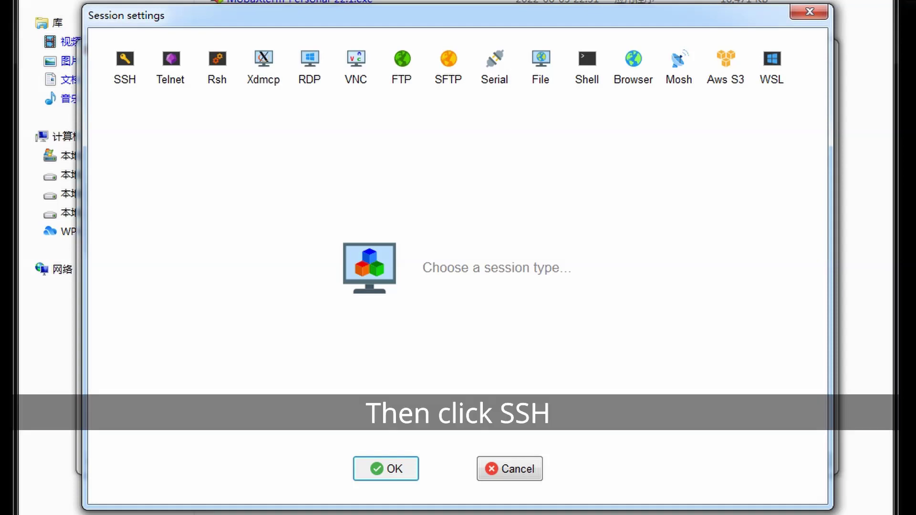
pyautogui.click(125, 66)
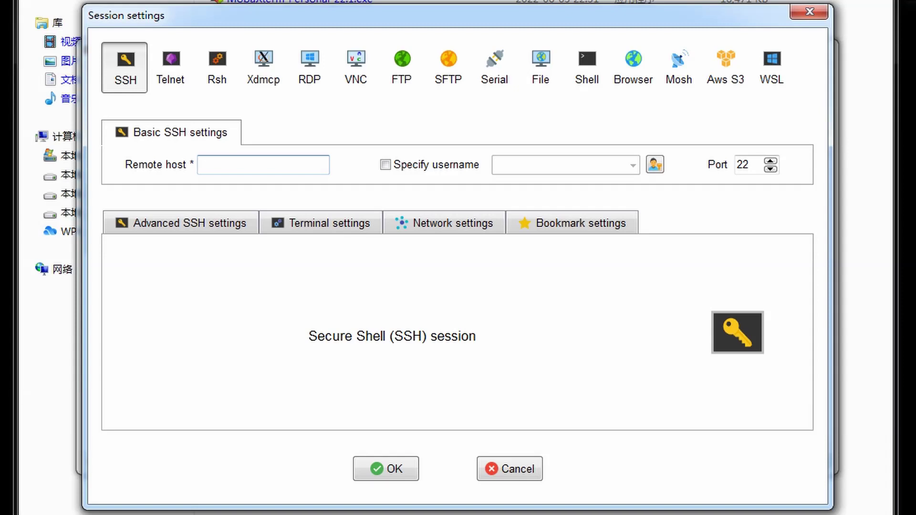
pyautogui.write('19')
pyautogui.write('2.168.1')
pyautogui.write('.41')
pyautogui.click(385, 164)
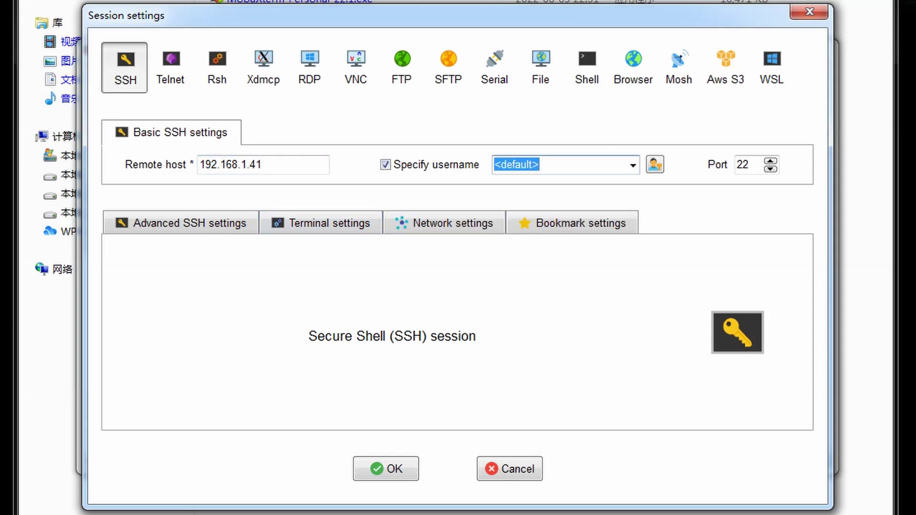
pyautogui.write('orang')
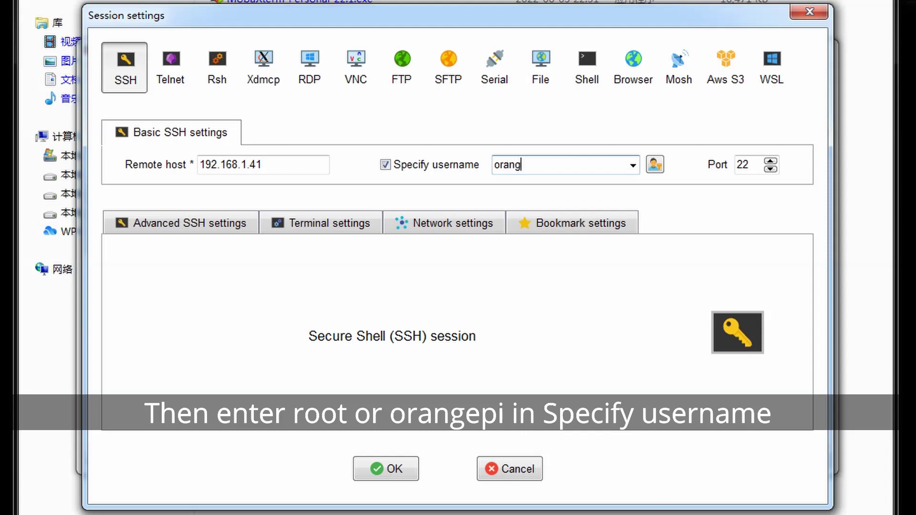
pyautogui.write('epi')
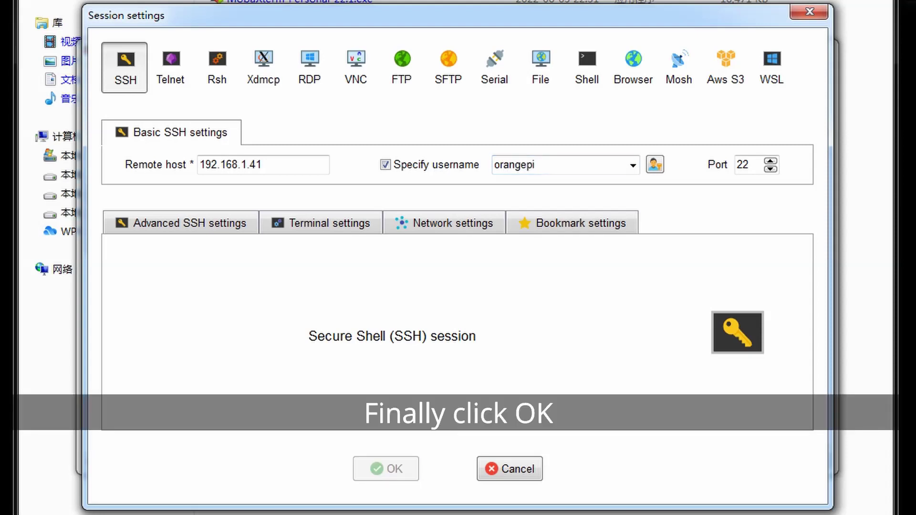
pyautogui.press('Return')
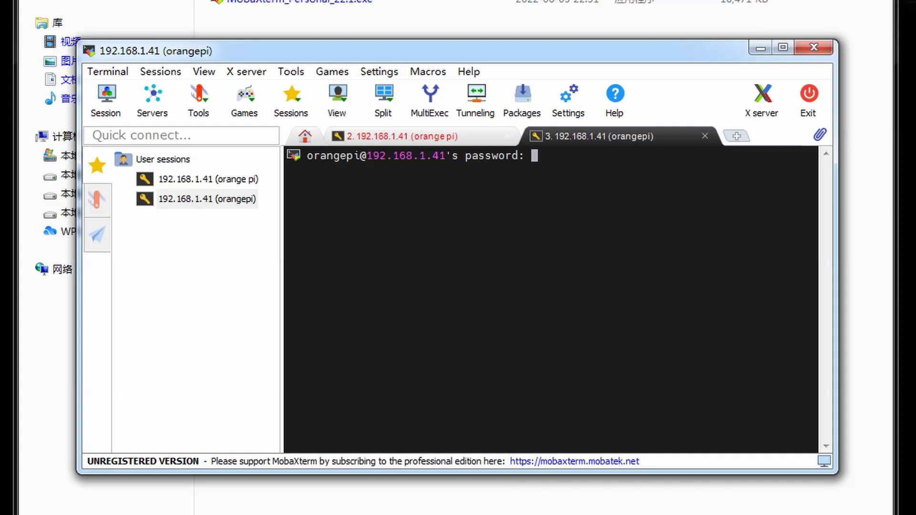
pyautogui.press('Return')
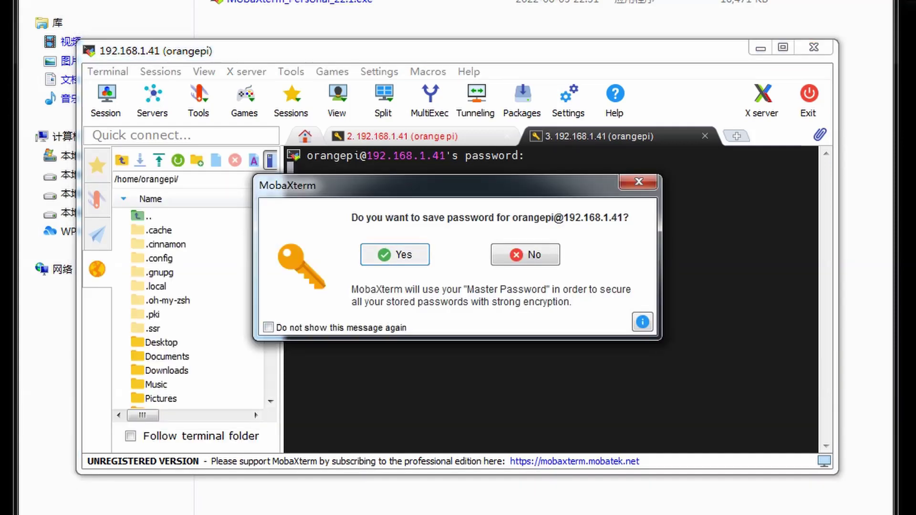
# - Save the login password and set and confirm a MobaXterm master password
pyautogui.press('Return')
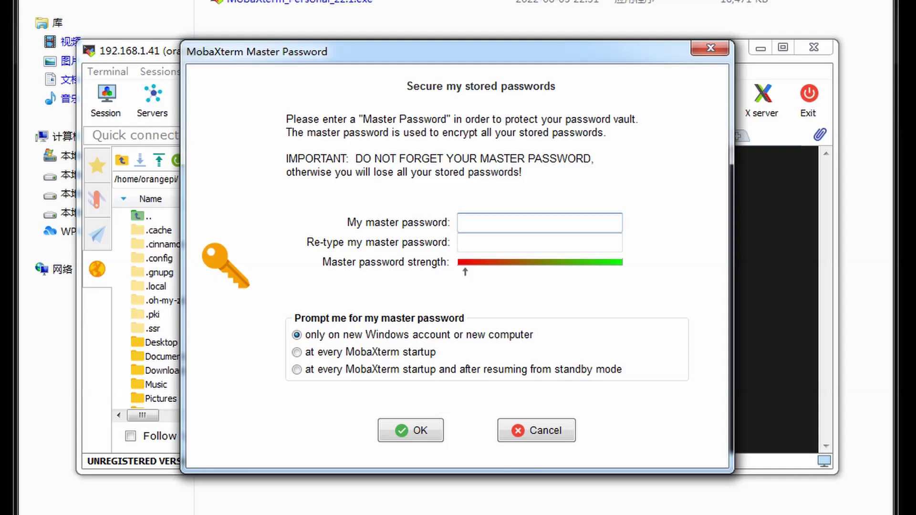
pyautogui.write('*')
pyautogui.write('********')
pyautogui.press('Tab')
pyautogui.write('*********')
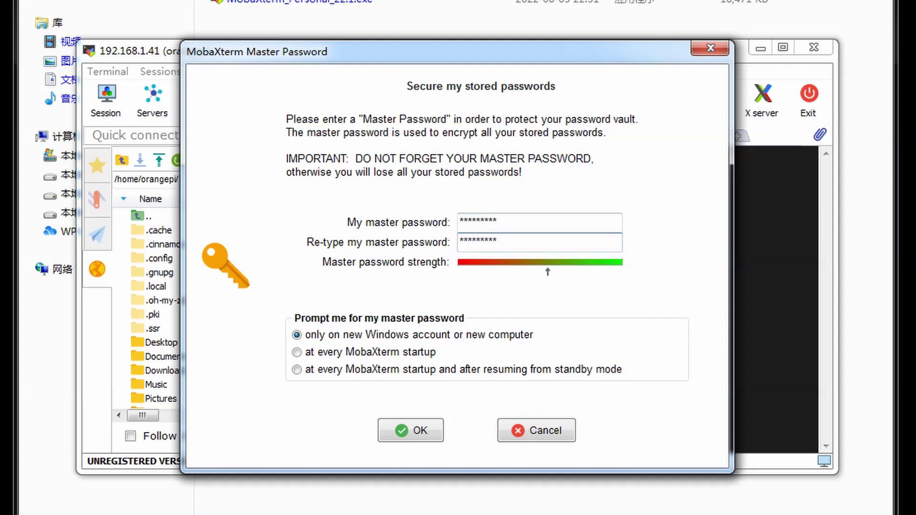
pyautogui.press('Return')
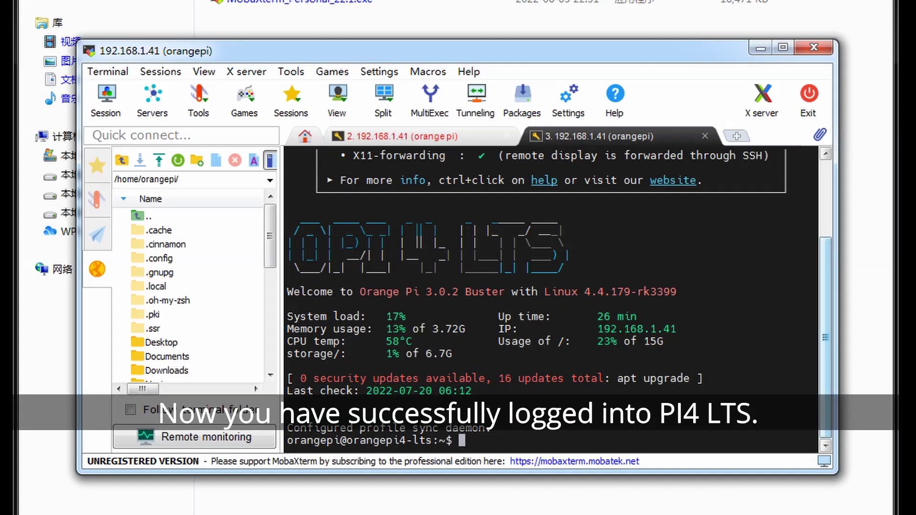
pyautogui.scroll(3, 552, 301)
pyautogui.scroll(5, 551, 300)
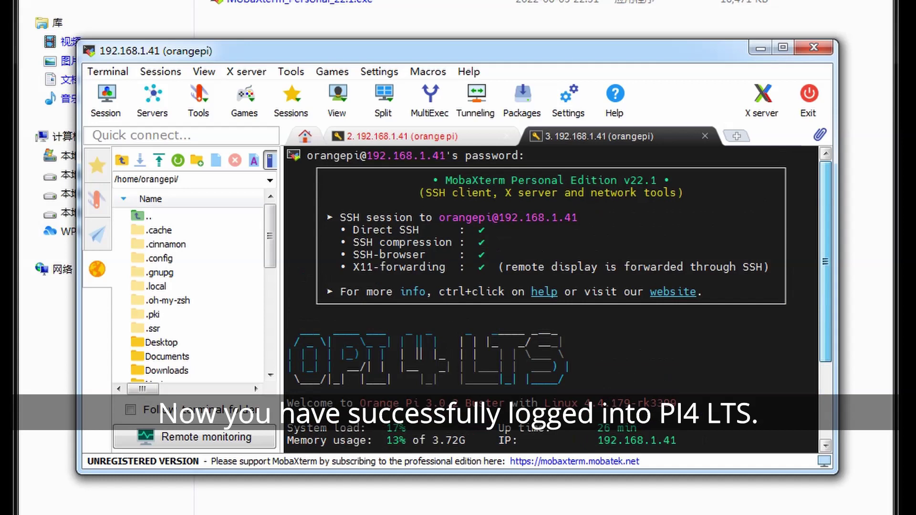